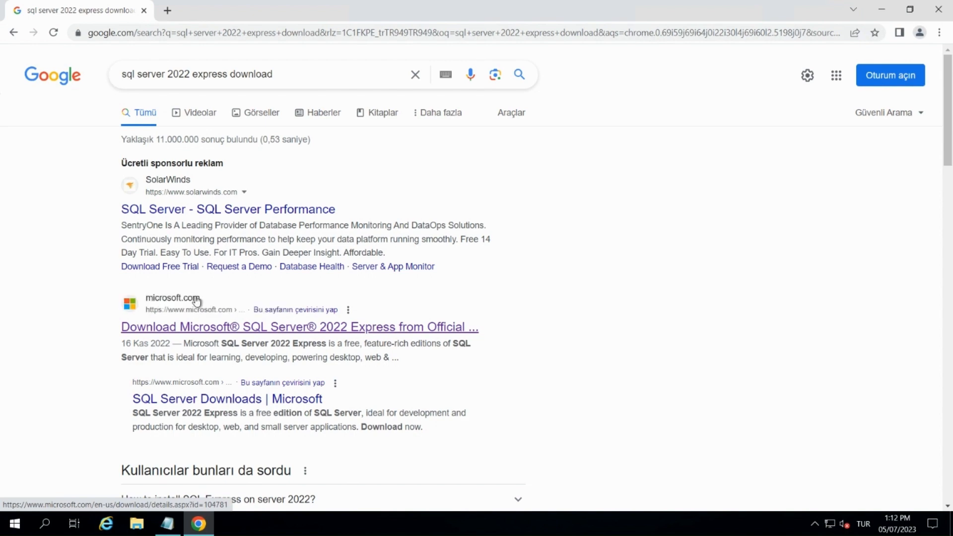
Open Microsoft's SQL Server 2022 Express download page from the search results and download the English installer.
{"action": "left_click", "coordinate": [198, 329]}
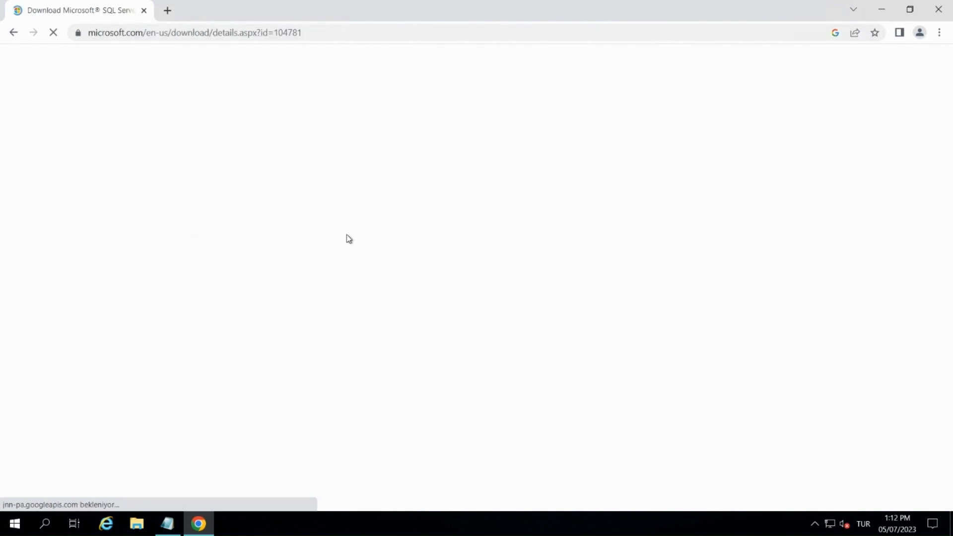
{"action": "scroll", "coordinate": [364, 221], "scroll_direction": "down", "scroll_amount": 5}
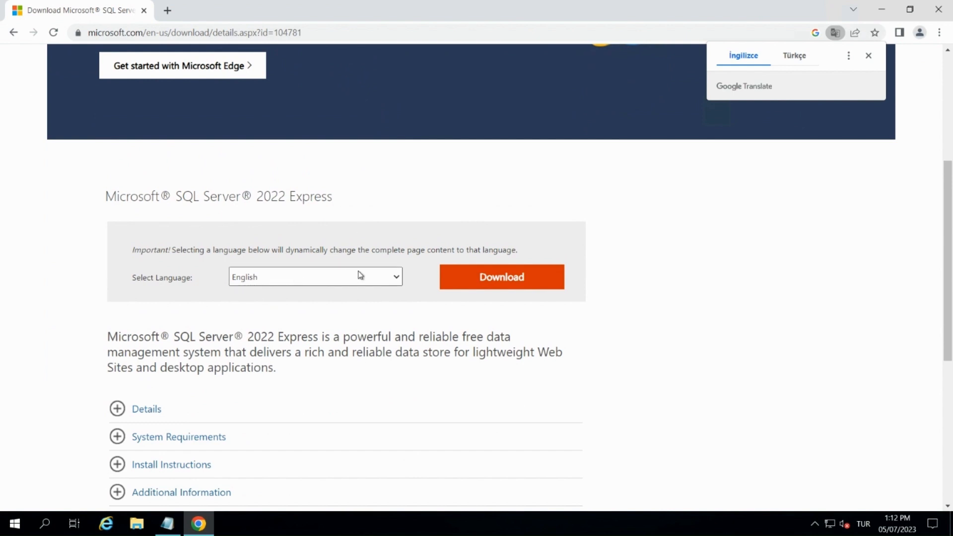
{"action": "left_click", "coordinate": [480, 276]}
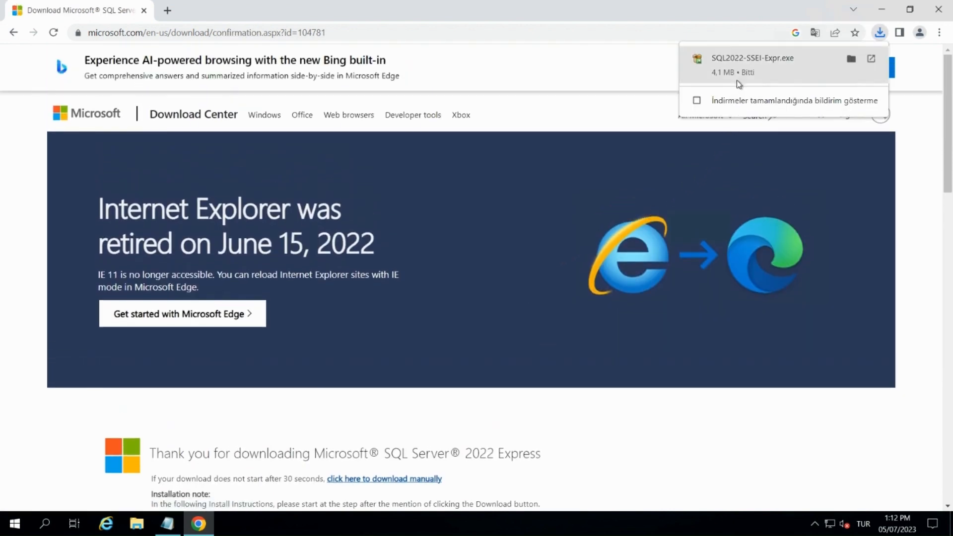
Show the downloaded SQL2022-SSEI-Expr.exe in its folder and run it as administrator.
{"action": "left_click", "coordinate": [850, 59]}
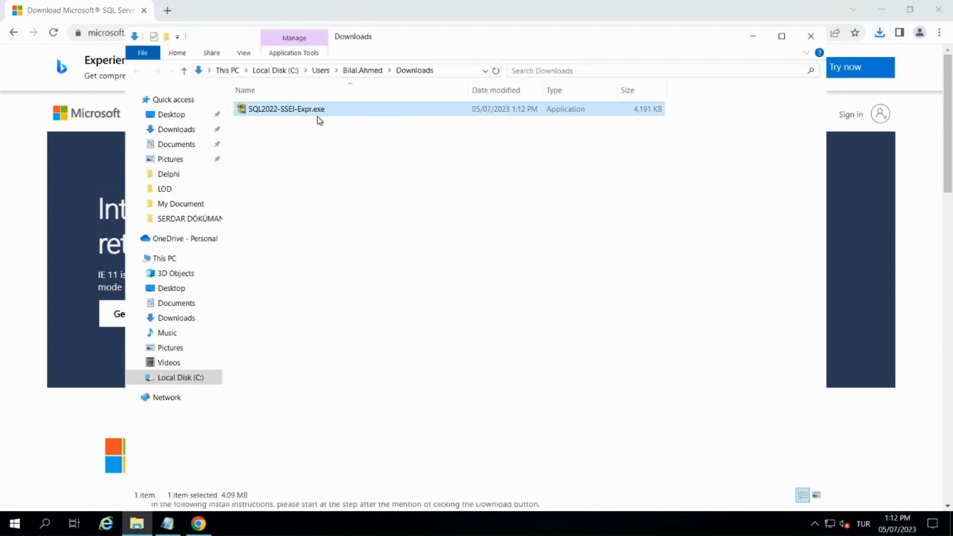
{"action": "right_click", "coordinate": [302, 110]}
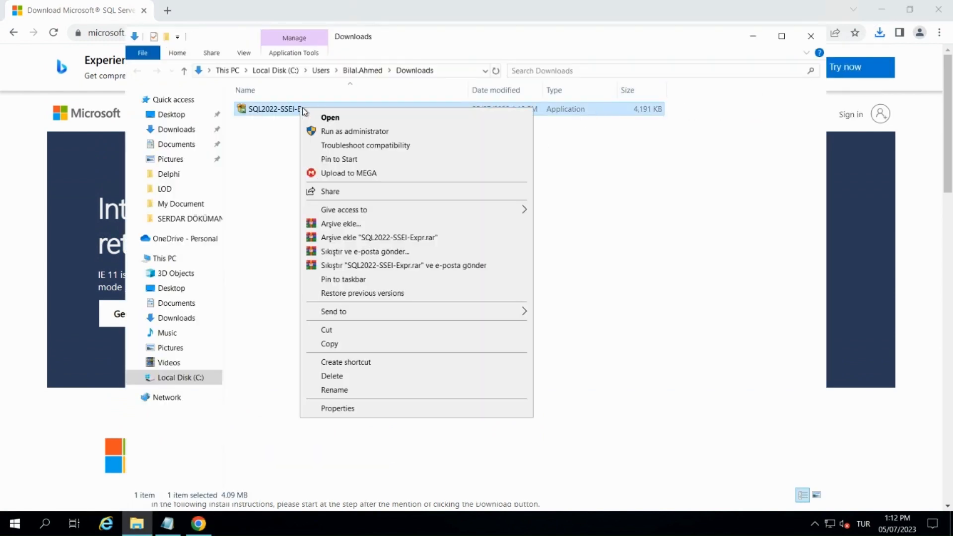
{"action": "left_click", "coordinate": [354, 132]}
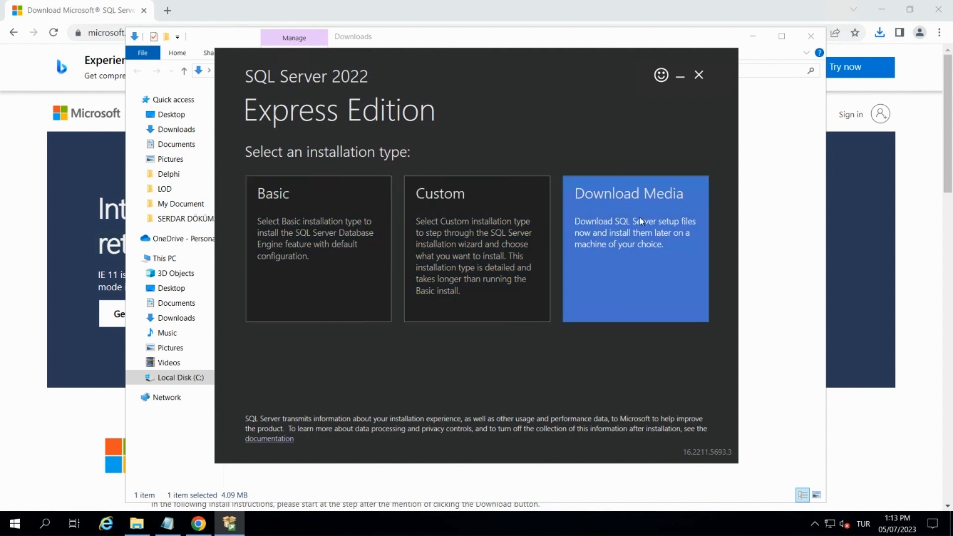
Choose Download Media as the installation type and download the Express Advanced package in English to the Downloads folder.
{"action": "left_click", "coordinate": [637, 201]}
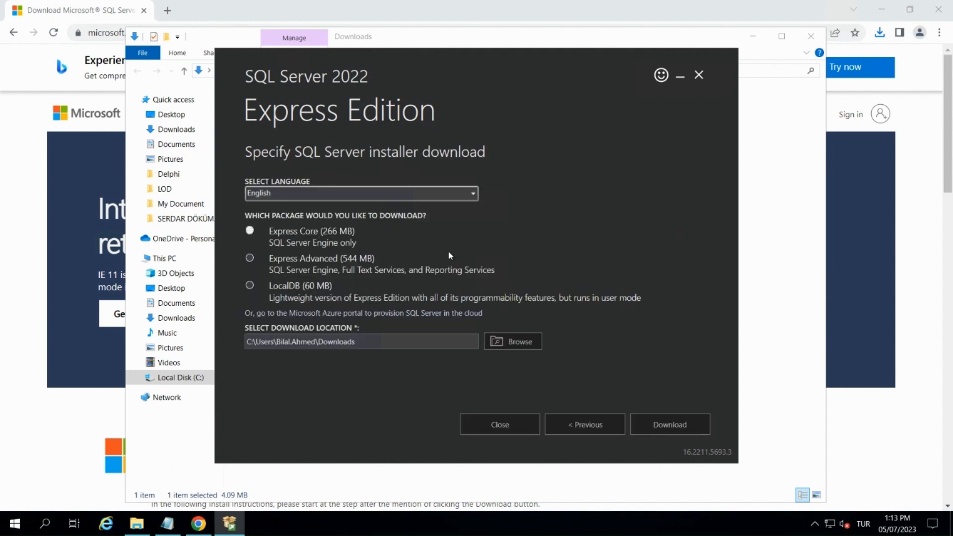
{"action": "left_click", "coordinate": [314, 267]}
{"action": "left_click", "coordinate": [655, 423]}
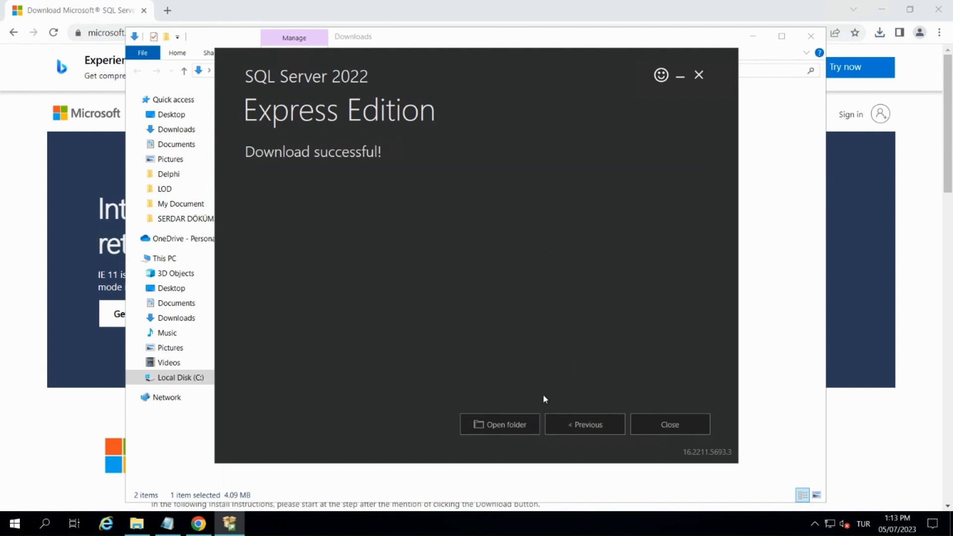
Run SQLEXPRADV_x64_ENU.exe from the download folder as administrator and extract its files to the suggested directory.
{"action": "left_click", "coordinate": [528, 426]}
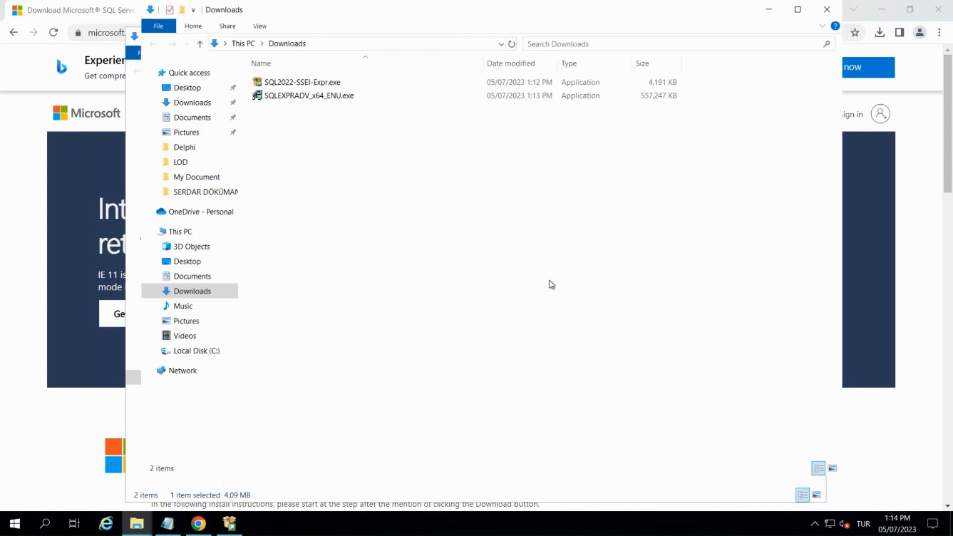
{"action": "left_click", "coordinate": [294, 98]}
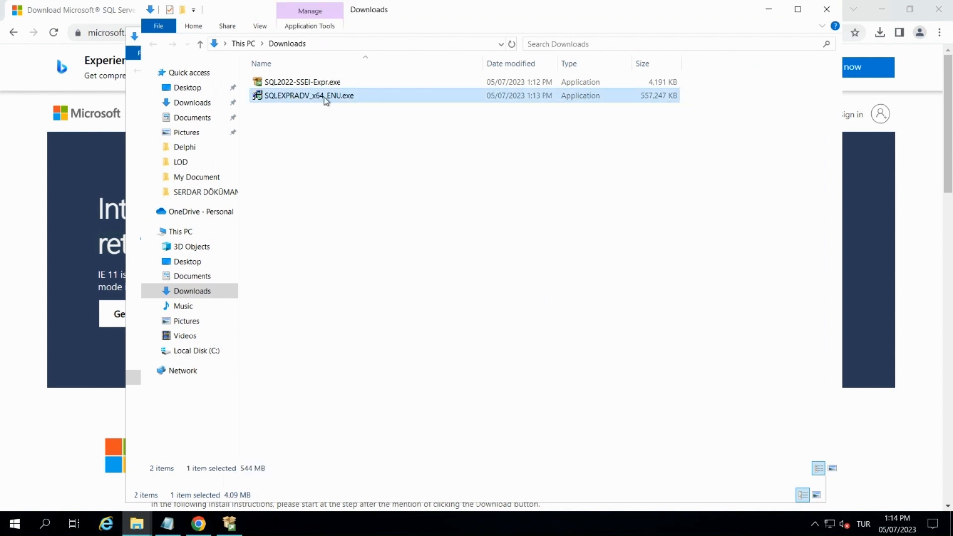
{"action": "right_click", "coordinate": [312, 96]}
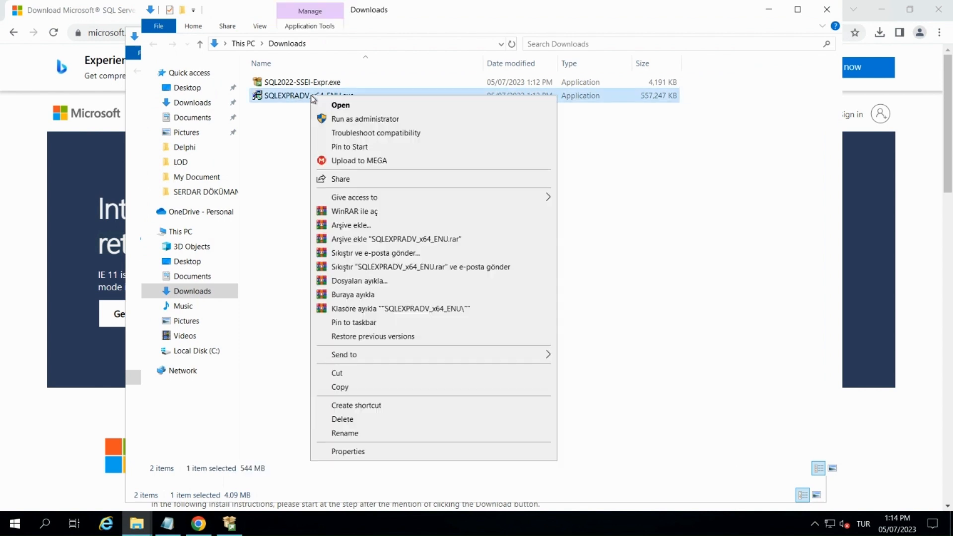
{"action": "left_click", "coordinate": [347, 119]}
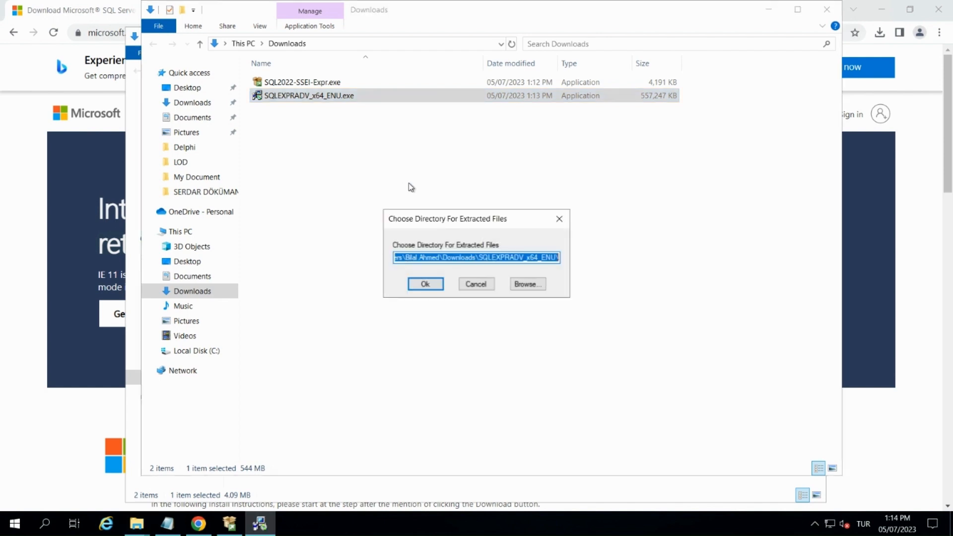
{"action": "left_click", "coordinate": [426, 284]}
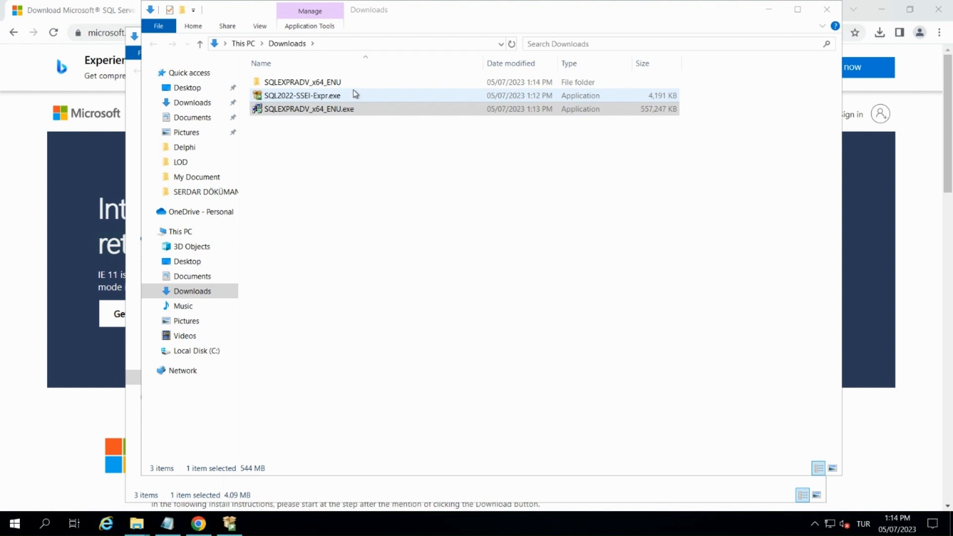
Start a new SQL Server standalone installation, accepting the license terms and leaving the Microsoft Update check off.
{"action": "left_click", "coordinate": [342, 83]}
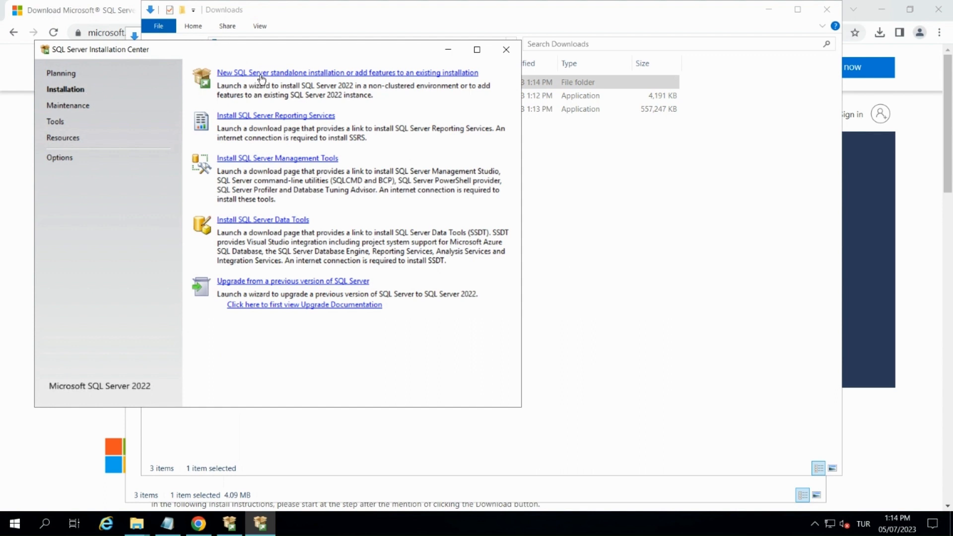
{"action": "left_click", "coordinate": [305, 74]}
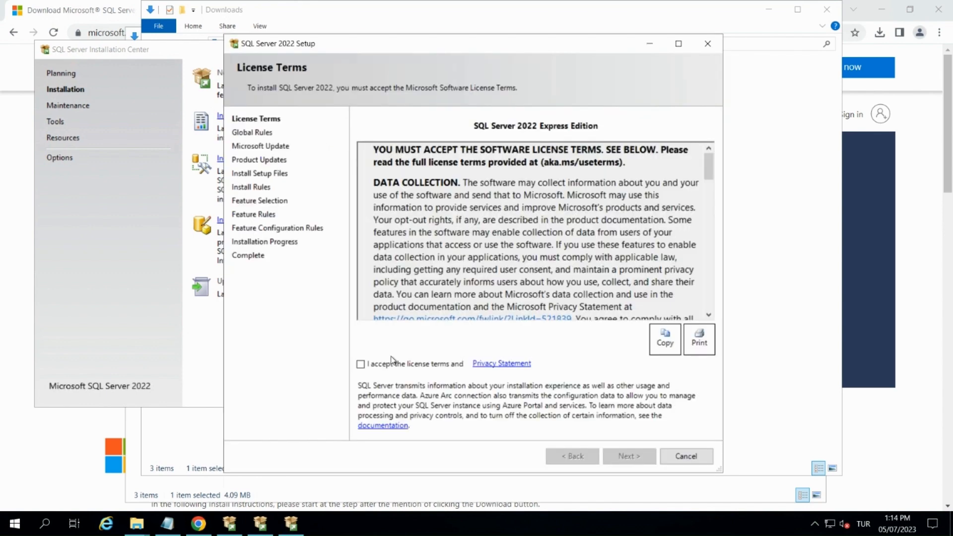
{"action": "left_click", "coordinate": [361, 365]}
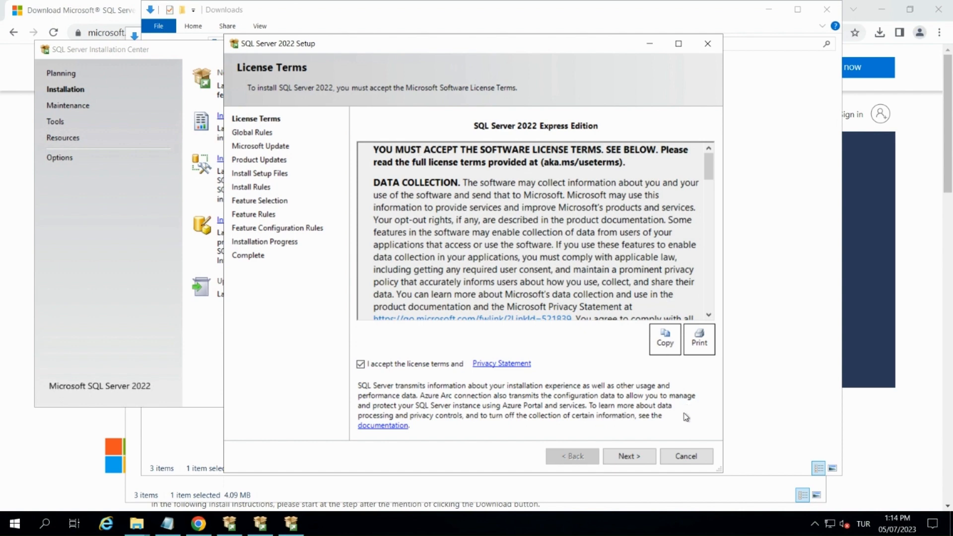
{"action": "left_click", "coordinate": [630, 457]}
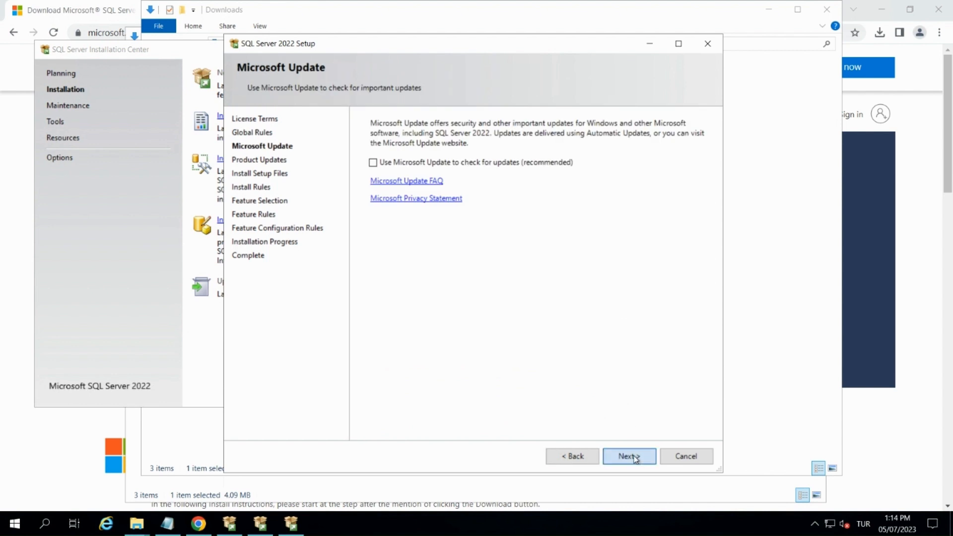
{"action": "left_click", "coordinate": [631, 457]}
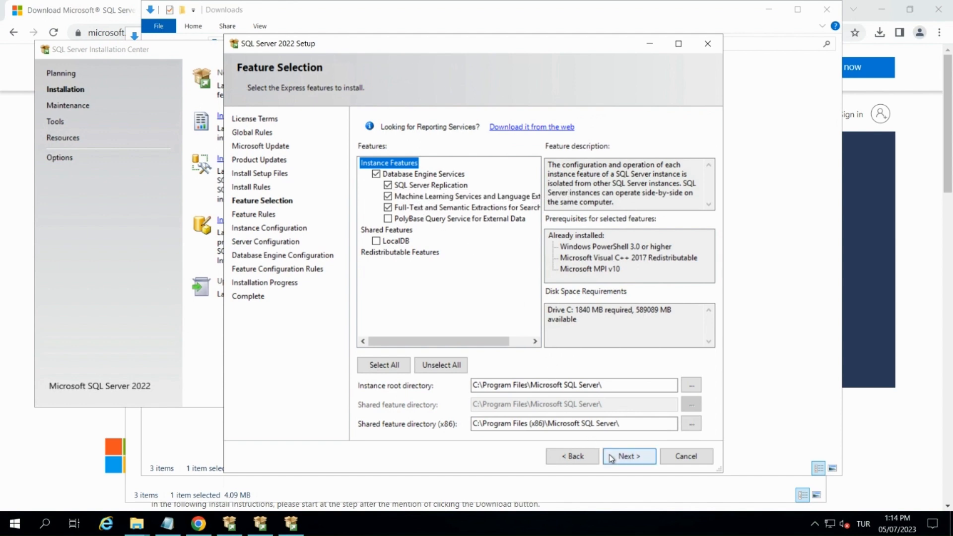
Accept the preselected features and installation directories, and configure the installation as the default instance with ID MSSQLSERVER.
{"action": "left_click_drag", "start_coordinate": [616, 386], "coordinate": [455, 385]}
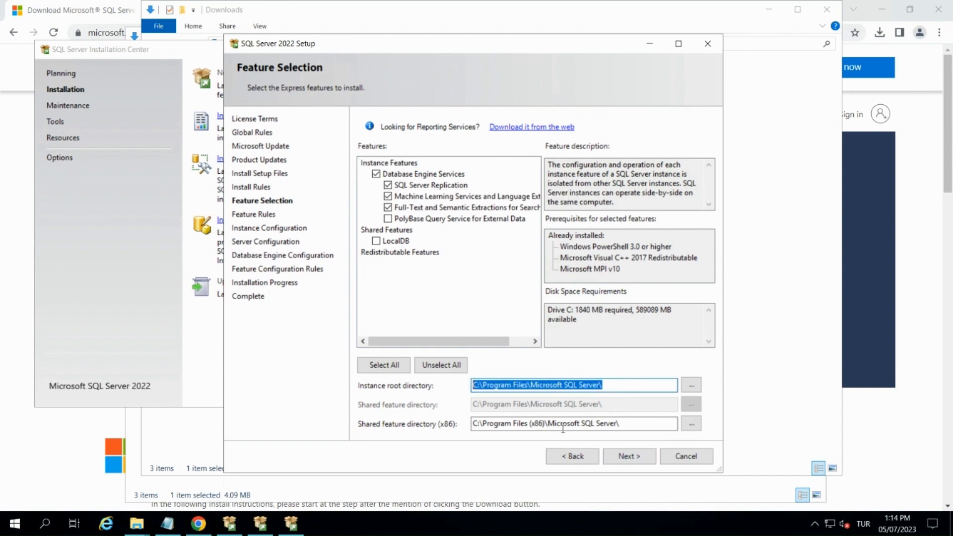
{"action": "left_click", "coordinate": [630, 456]}
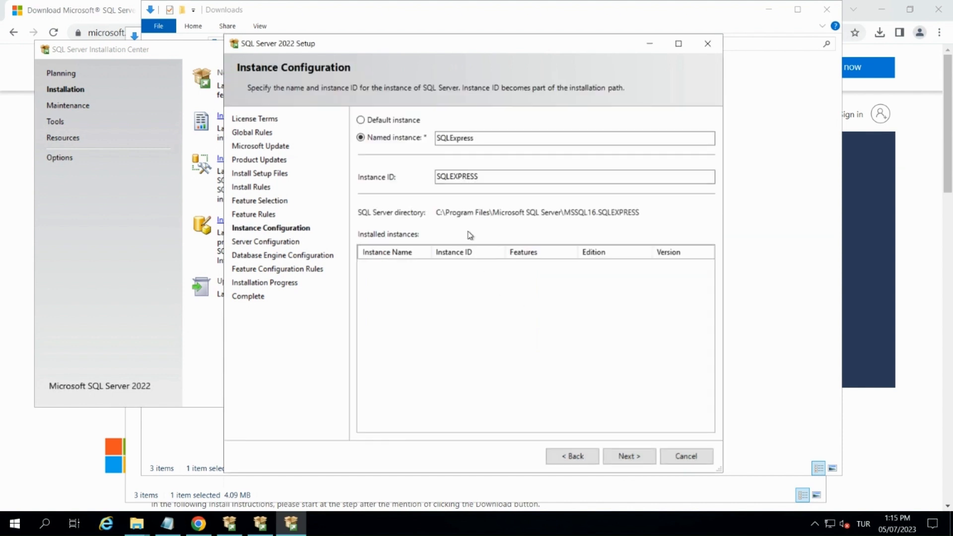
{"action": "left_click", "coordinate": [384, 122]}
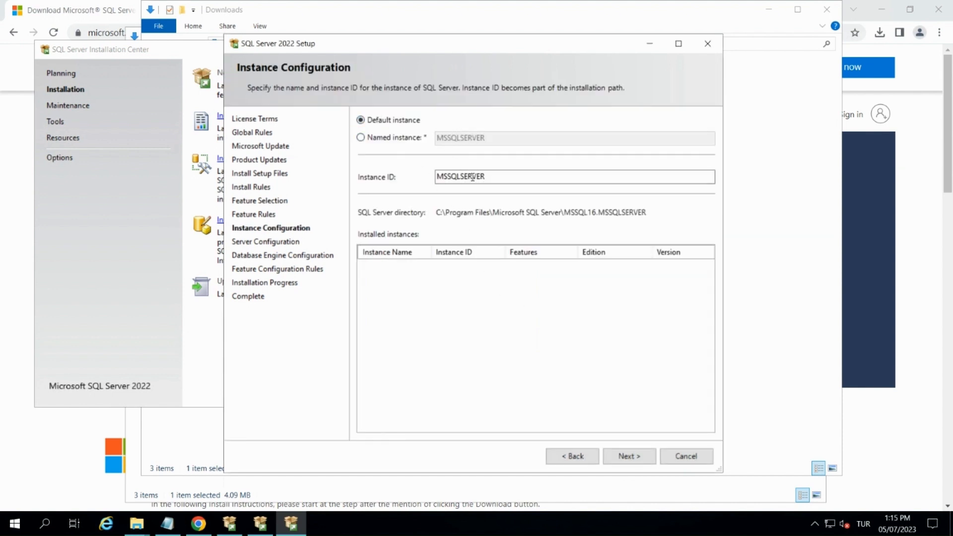
{"action": "left_click", "coordinate": [628, 458]}
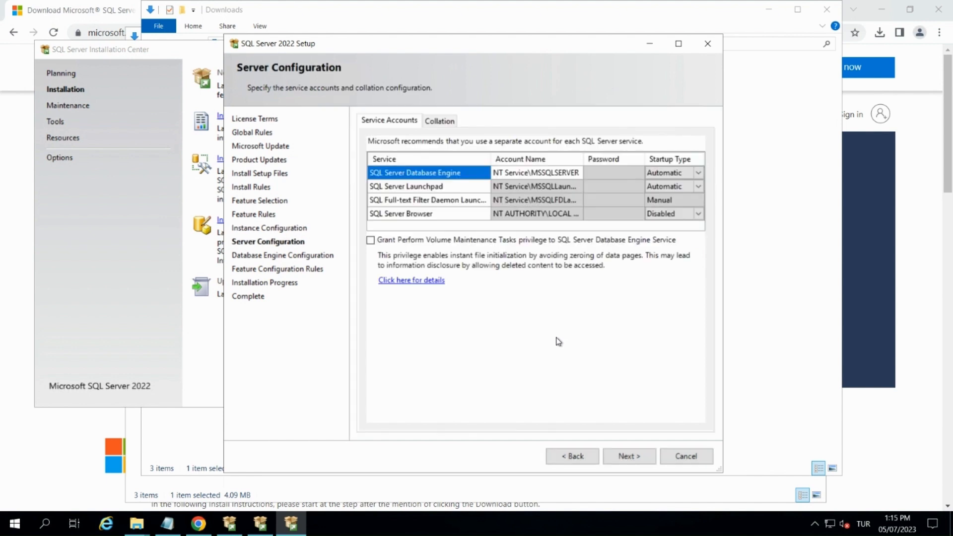
Set the SQL Server Browser service's startup type to Automatic, check the collation settings and continue to the Database Engine Configuration.
{"action": "left_click", "coordinate": [698, 214]}
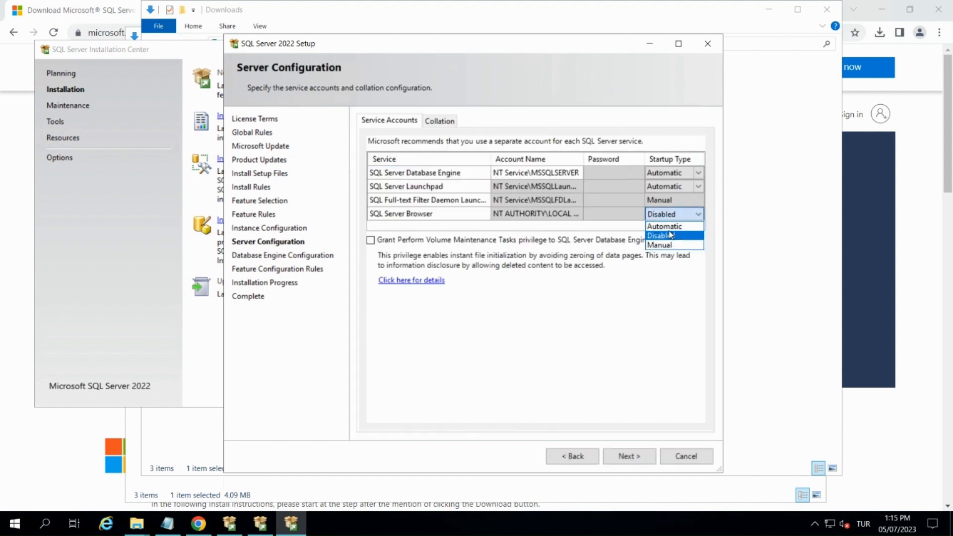
{"action": "left_click", "coordinate": [673, 227]}
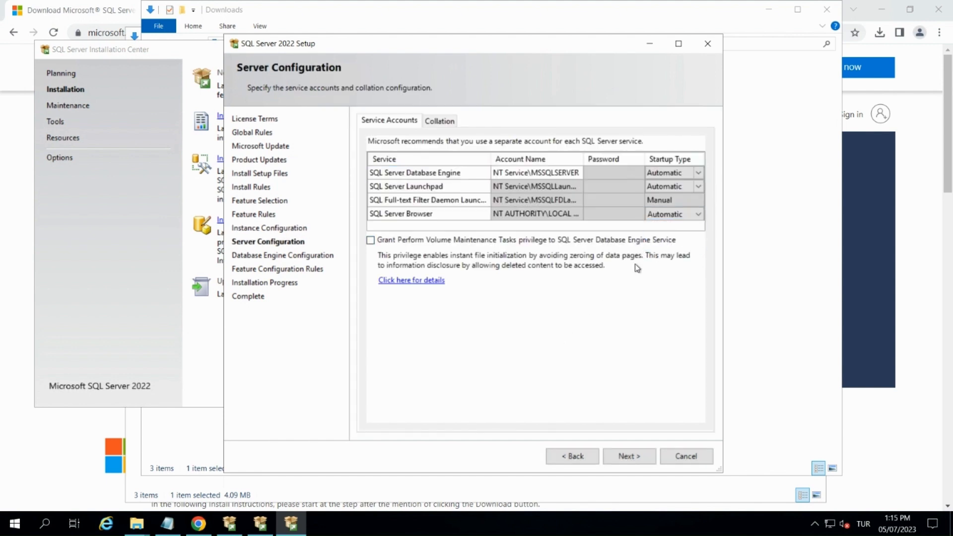
{"action": "left_click", "coordinate": [437, 121]}
{"action": "left_click", "coordinate": [403, 123]}
{"action": "left_click", "coordinate": [630, 457]}
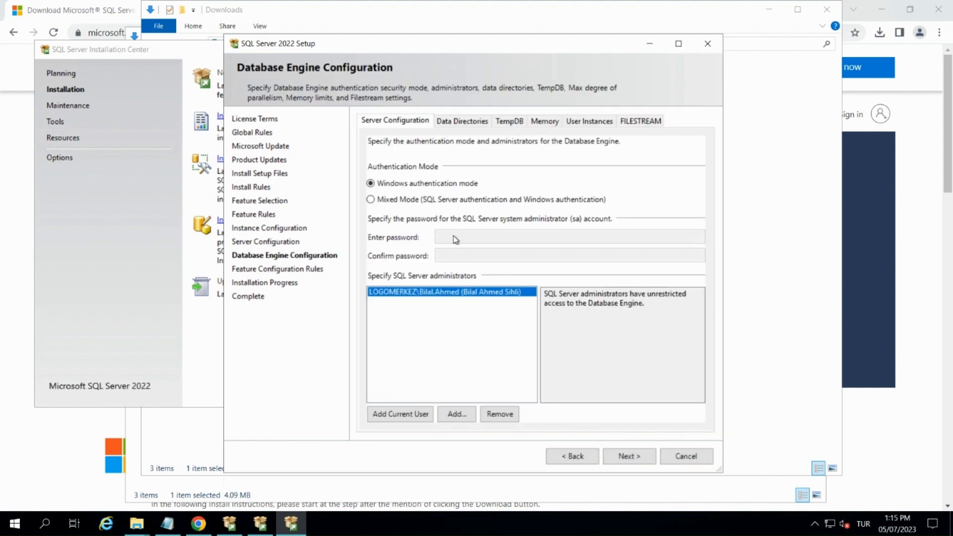
Select Mixed Mode authentication, enter and confirm the sa account password, and complete the SQL Server 2022 installation.
{"action": "left_click", "coordinate": [432, 201]}
{"action": "left_click", "coordinate": [449, 238]}
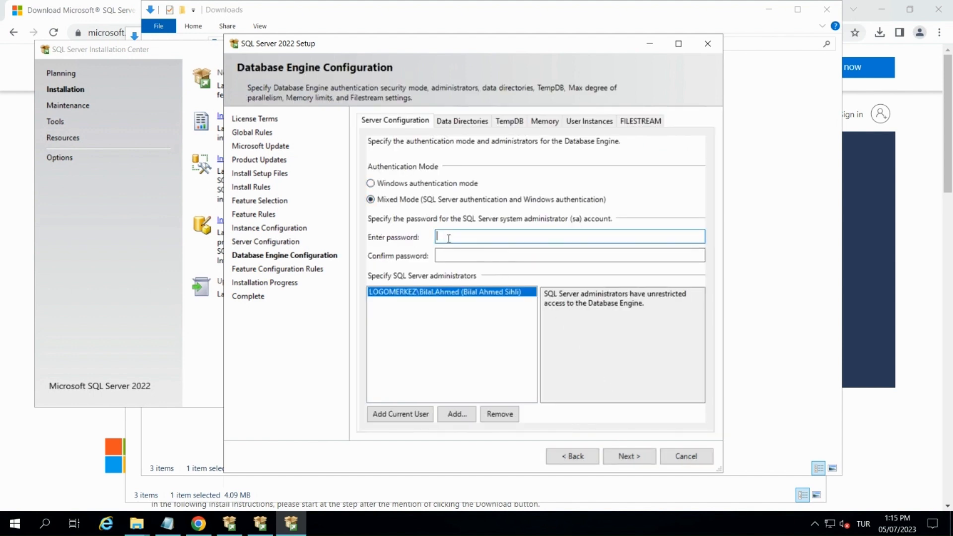
{"action": "type", "text": "******"}
{"action": "left_click", "coordinate": [460, 255]}
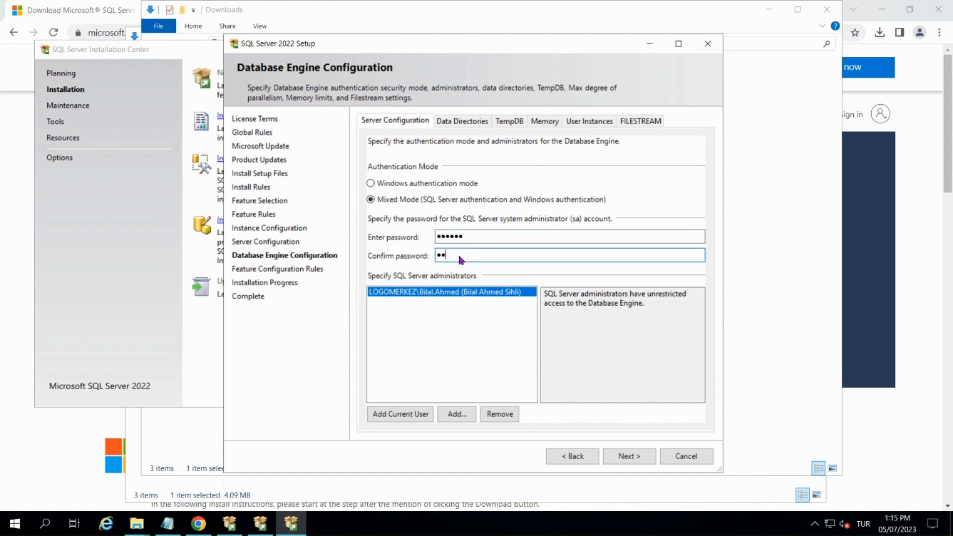
{"action": "type", "text": "******"}
{"action": "left_click", "coordinate": [625, 458]}
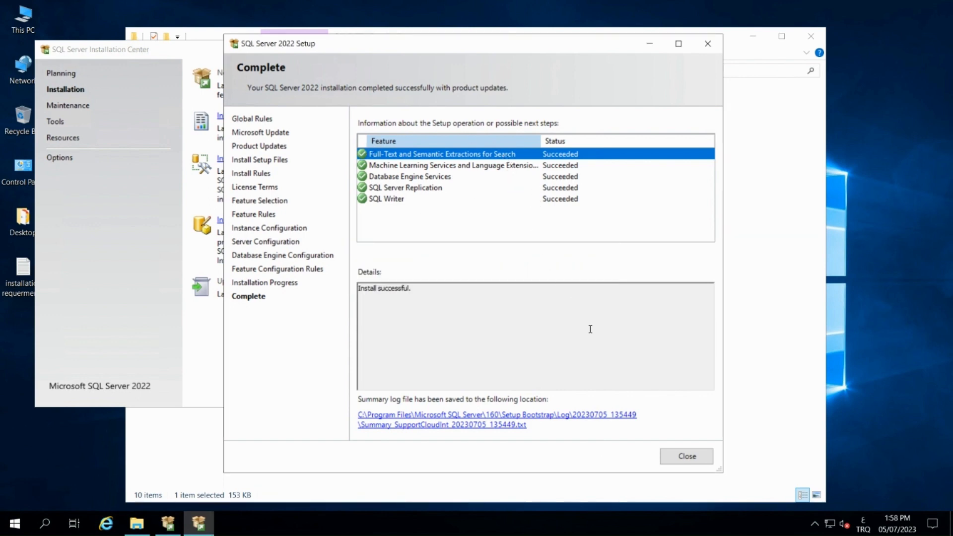
{"action": "left_click", "coordinate": [687, 456]}
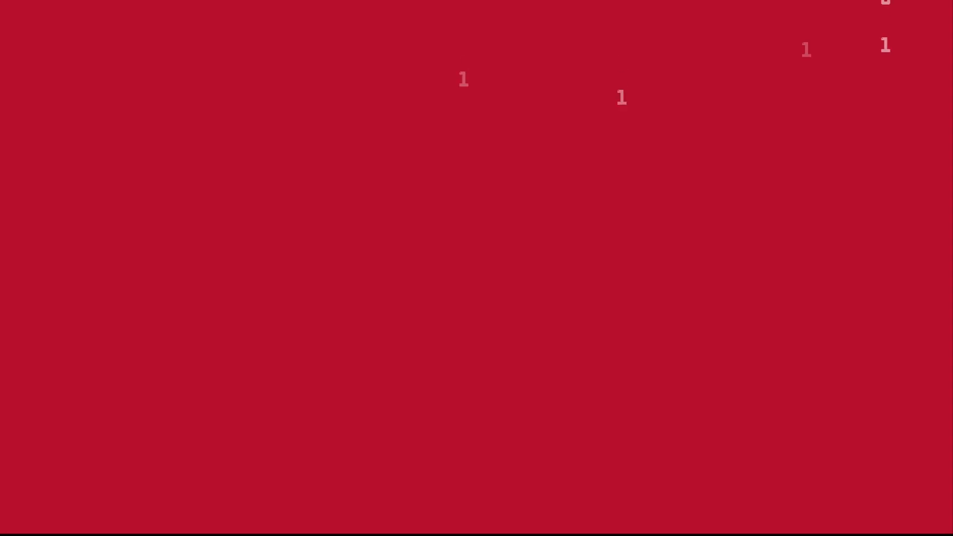